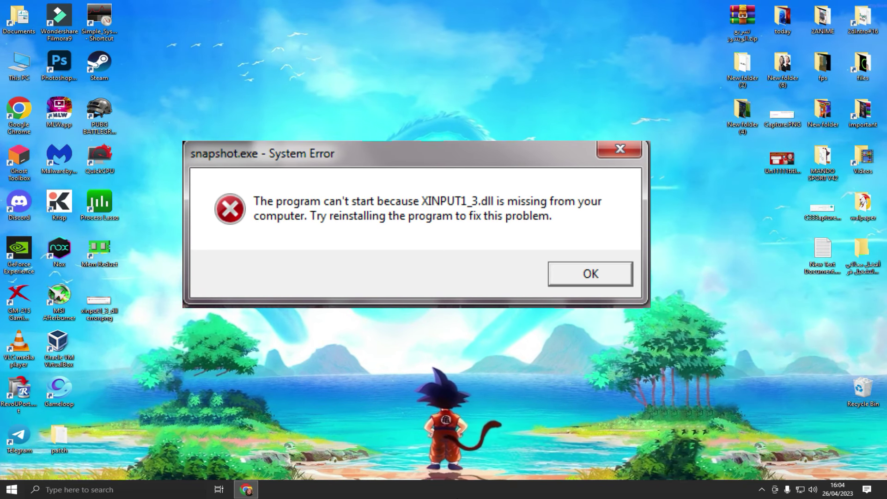
# Launch PUBG: BATTLEGROUNDS to check for the XINPUT1_3.dll error, dismiss both error windows and refresh the desktop
pyautogui.press('Return')
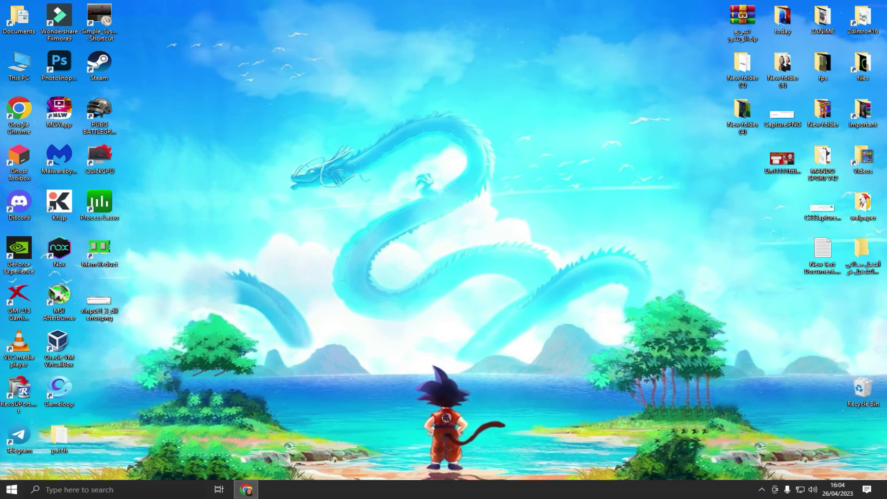
pyautogui.doubleClick(108, 113)
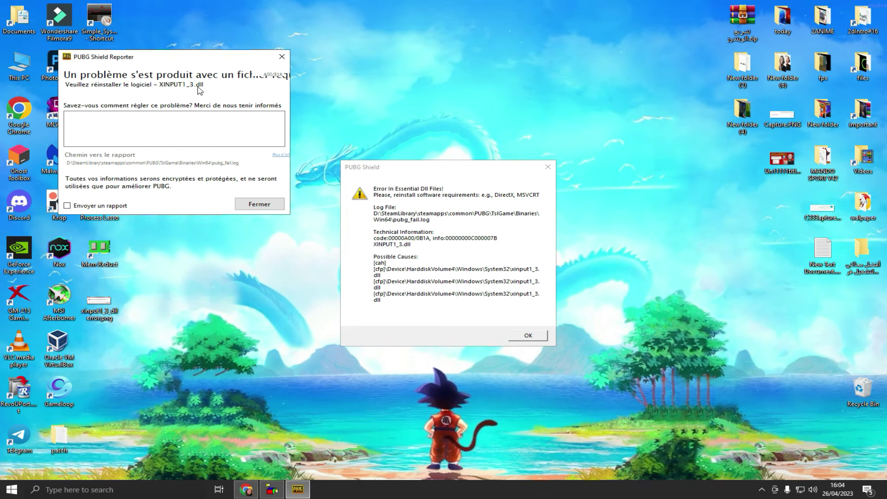
pyautogui.click(257, 203)
pyautogui.click(525, 333)
pyautogui.rightClick(247, 182)
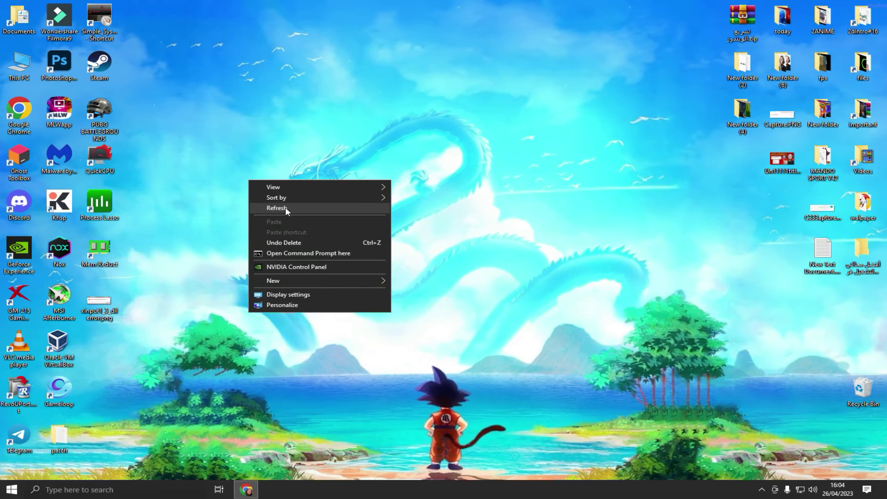
pyautogui.click(284, 207)
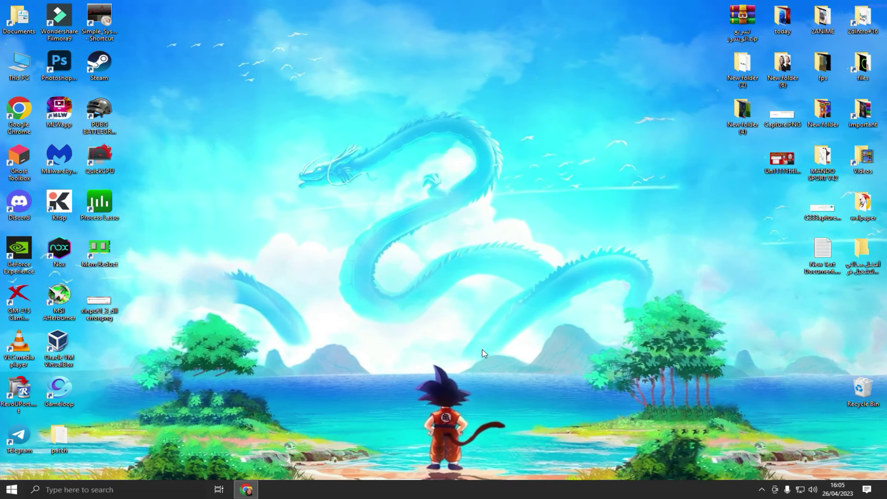
# In Chrome, follow the DirectX package link in the hm4tech xinput1_3.dll article through to the Microsoft download page
pyautogui.click(258, 432)
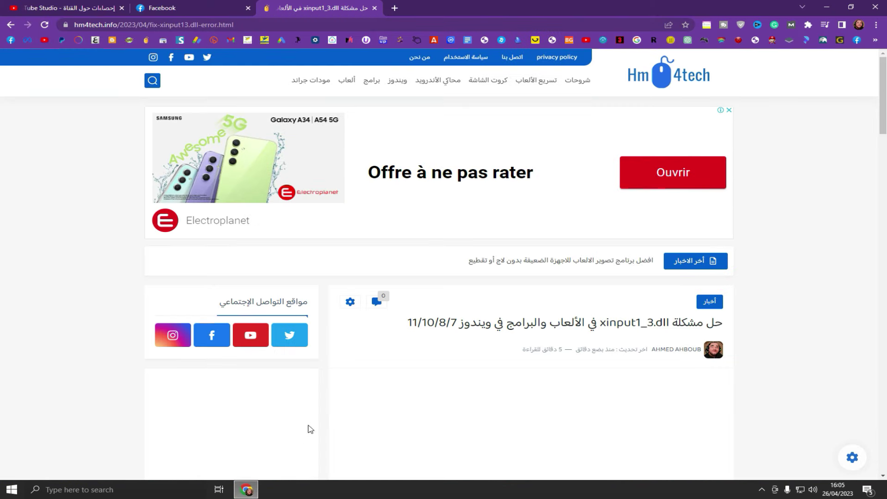
pyautogui.scroll(-20, 522, 283)
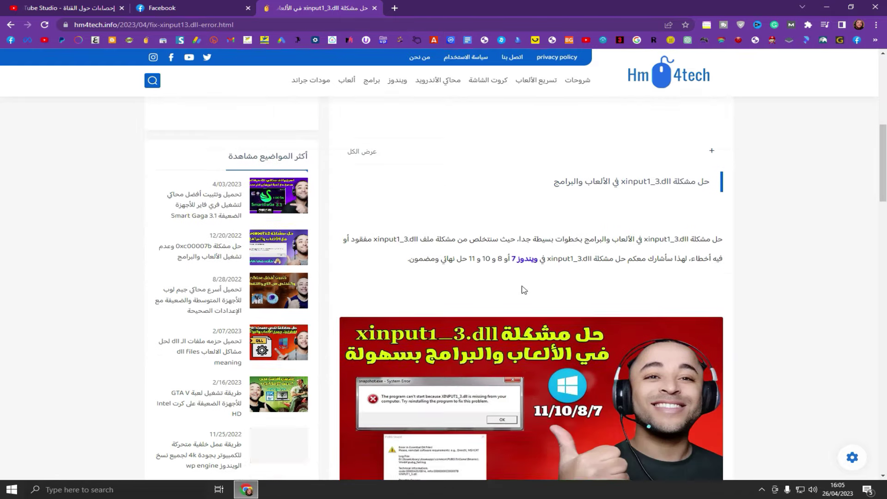
pyautogui.scroll(-9, 581, 311)
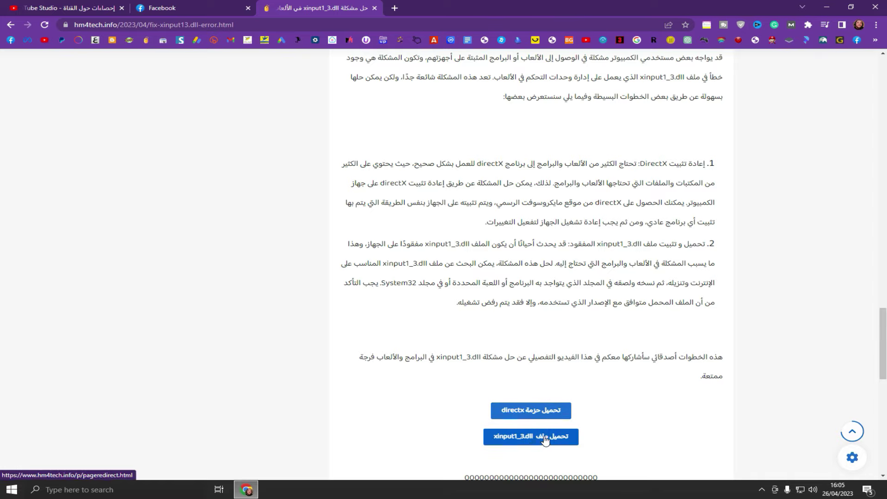
pyautogui.click(539, 419)
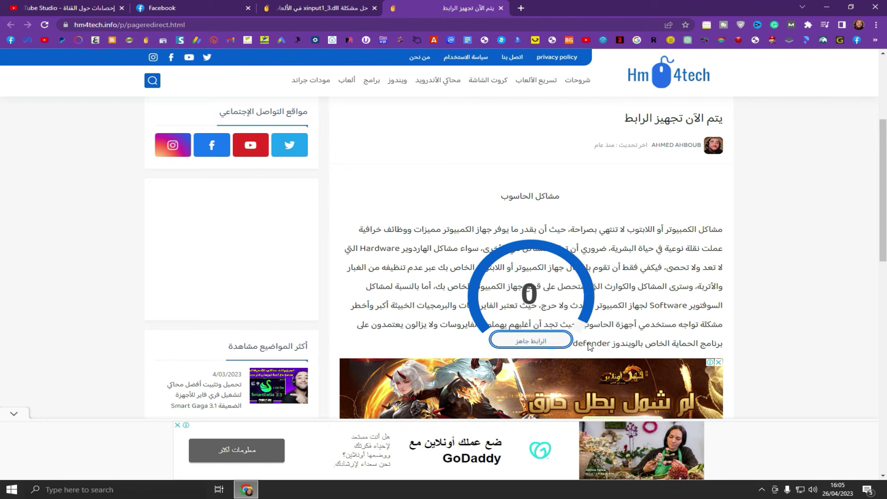
pyautogui.click(540, 342)
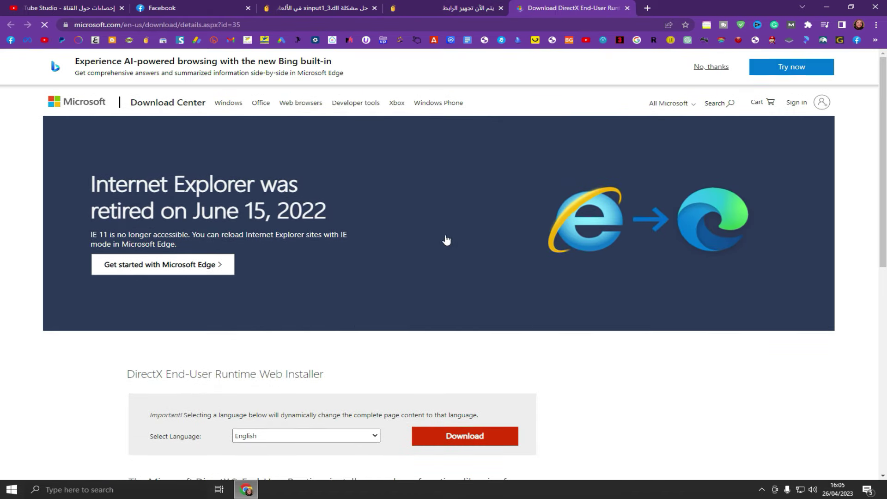
# Download the DirectX End-User Runtime Web Installer, using the existing complete file for the duplicate, and run dxwebsetup.exe
pyautogui.scroll(-4, 446, 242)
pyautogui.click(467, 251)
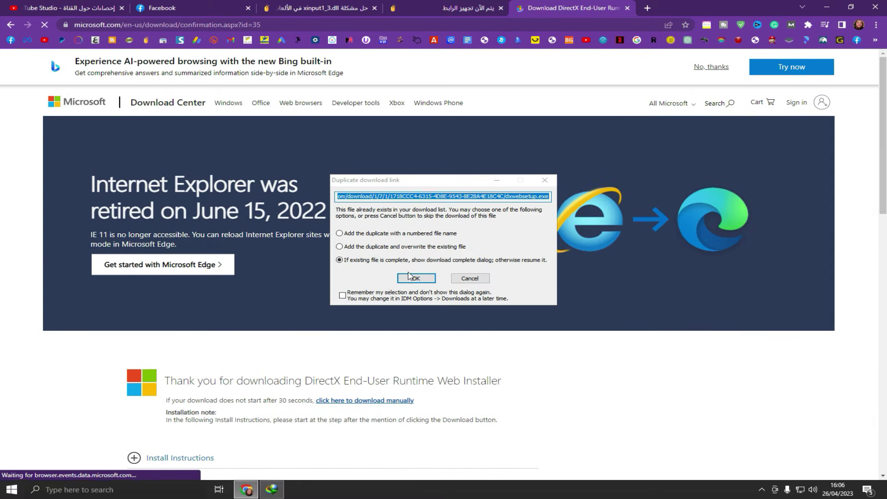
pyautogui.click(412, 277)
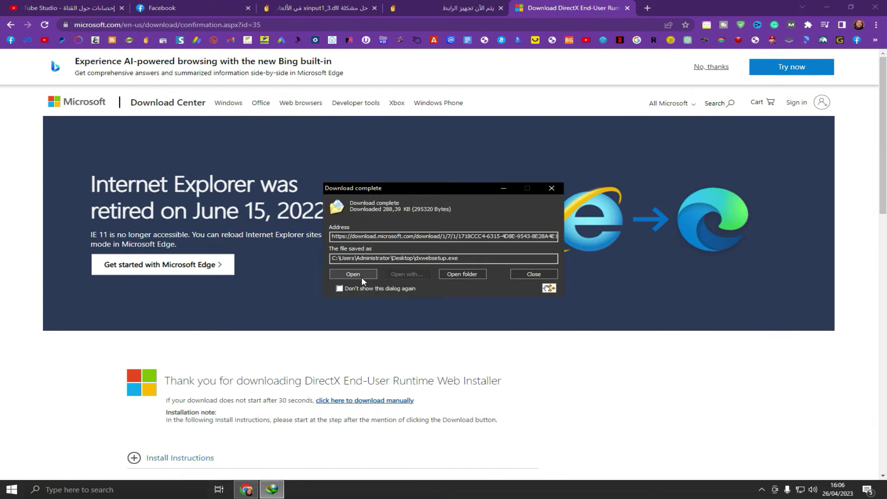
pyautogui.click(354, 274)
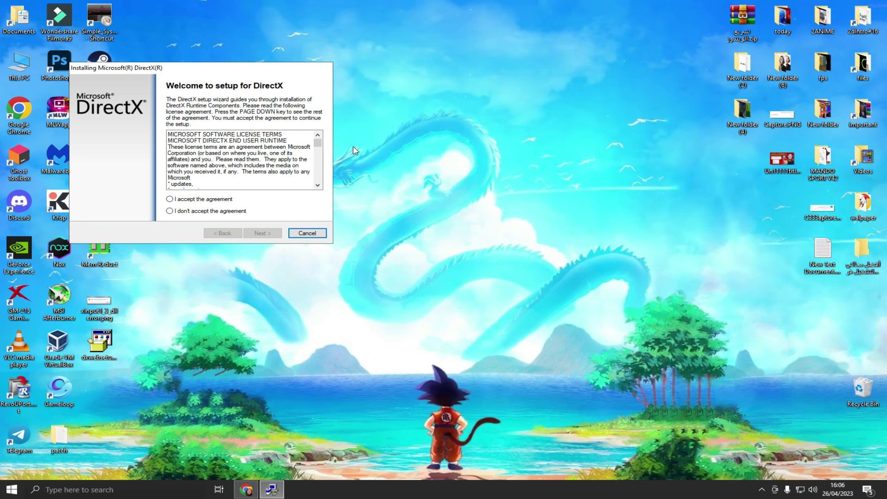
# Accept the DirectX license agreement, opt out of the Bing Bar, and run the DirectX setup through to closing the wizard
pyautogui.moveTo(208, 68); pyautogui.dragTo(396, 62)
pyautogui.click(396, 198)
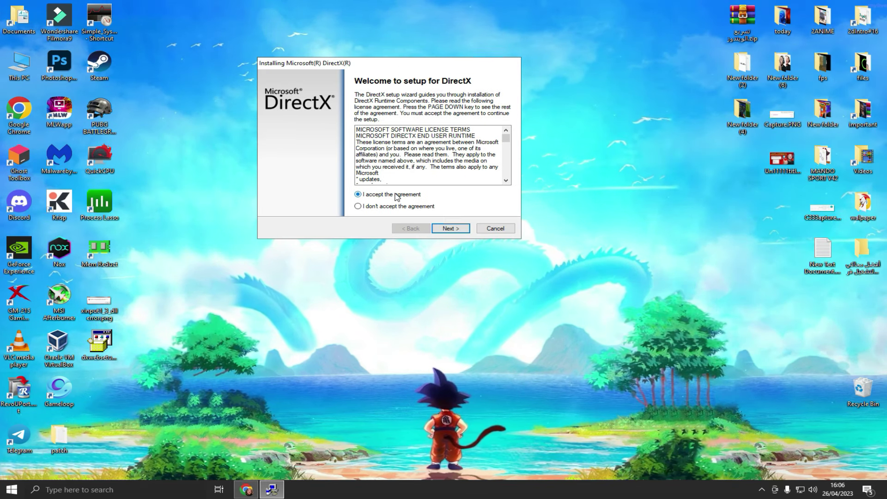
pyautogui.click(450, 229)
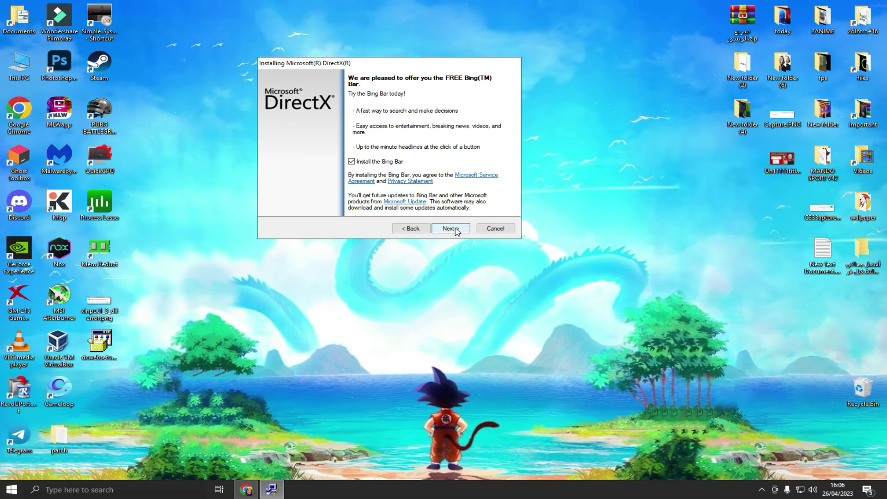
pyautogui.click(352, 162)
pyautogui.click(448, 228)
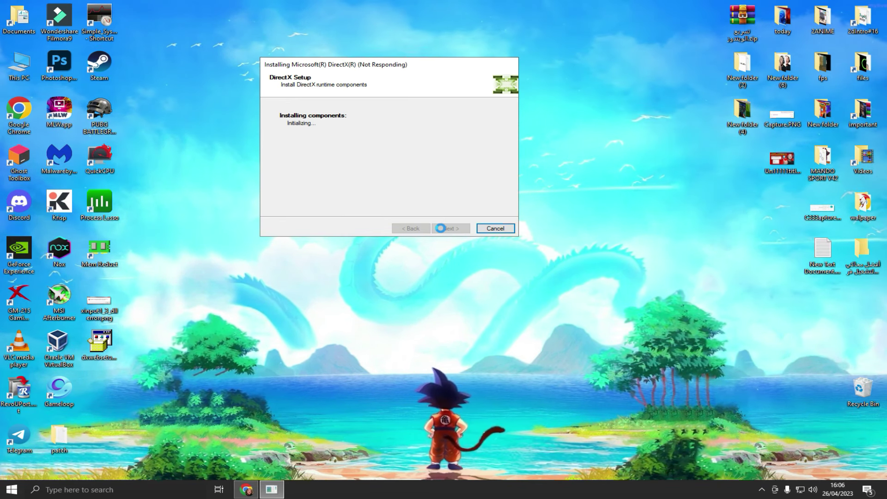
pyautogui.rightClick(608, 193)
pyautogui.click(640, 222)
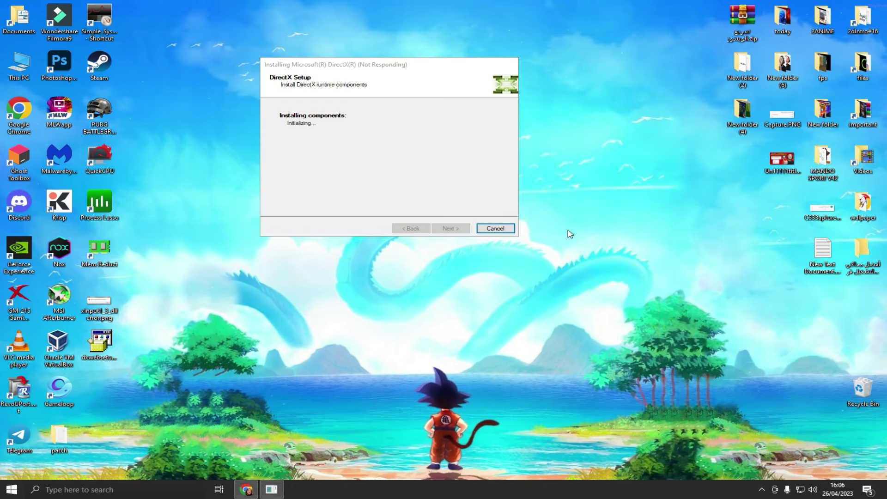
pyautogui.click(451, 228)
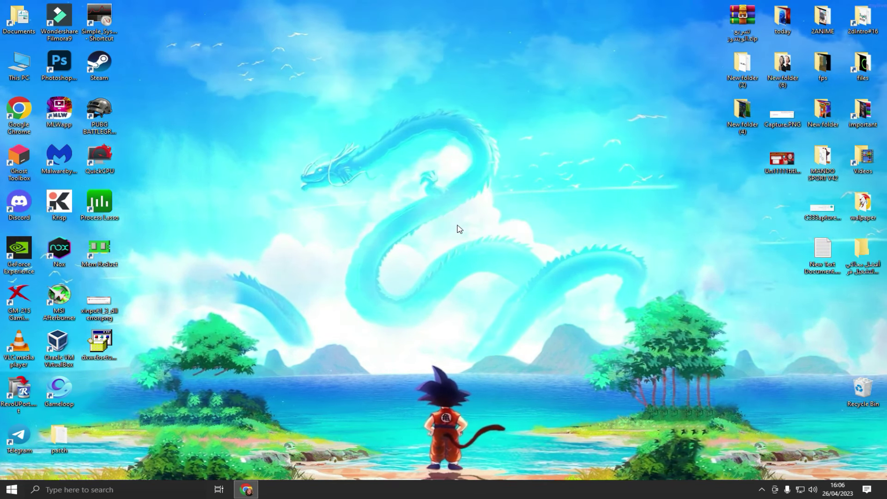
# Refresh the desktop, relaunch PUBG: BATTLEGROUNDS to test the DirectX fix, and dismiss both PUBG Shield windows
pyautogui.rightClick(288, 172)
pyautogui.click(322, 204)
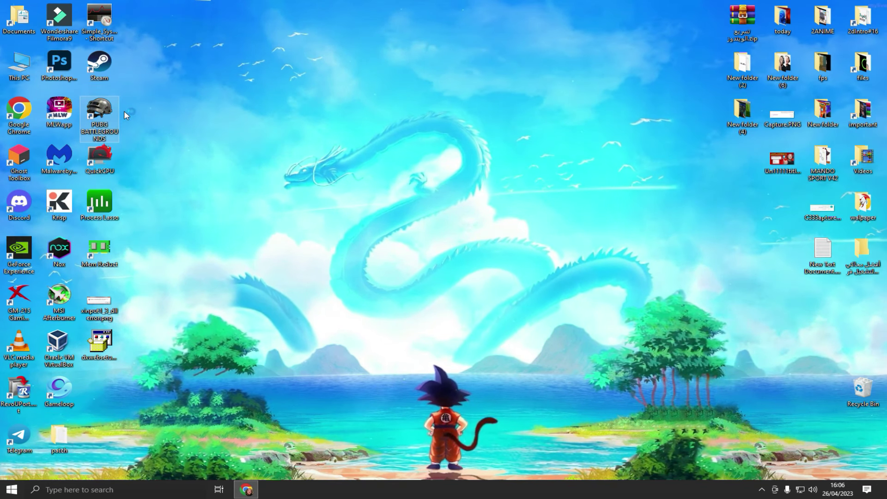
pyautogui.doubleClick(108, 119)
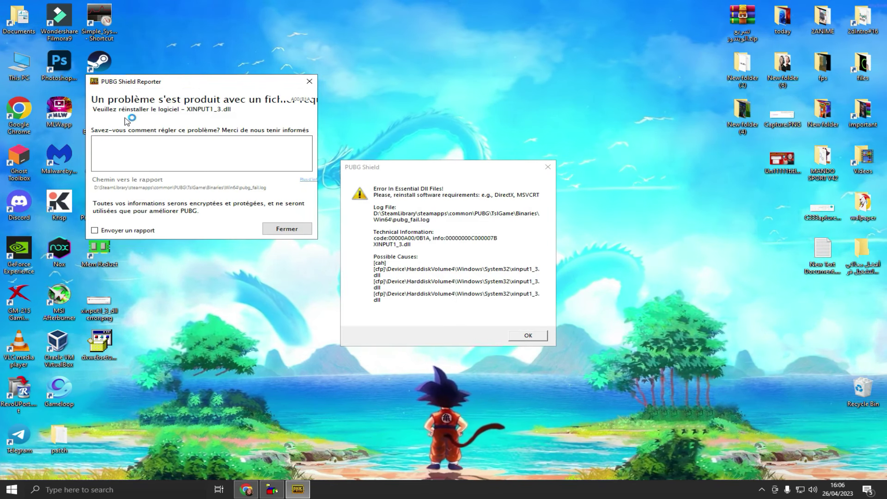
pyautogui.click(531, 336)
pyautogui.click(289, 230)
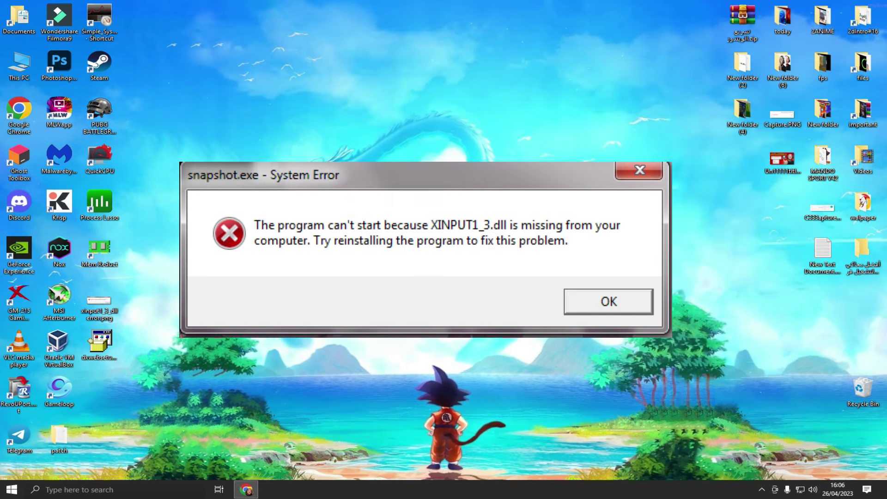
# Return to Chrome and close the link-preparation page and the Microsoft DirectX download page
pyautogui.moveTo(246, 489)
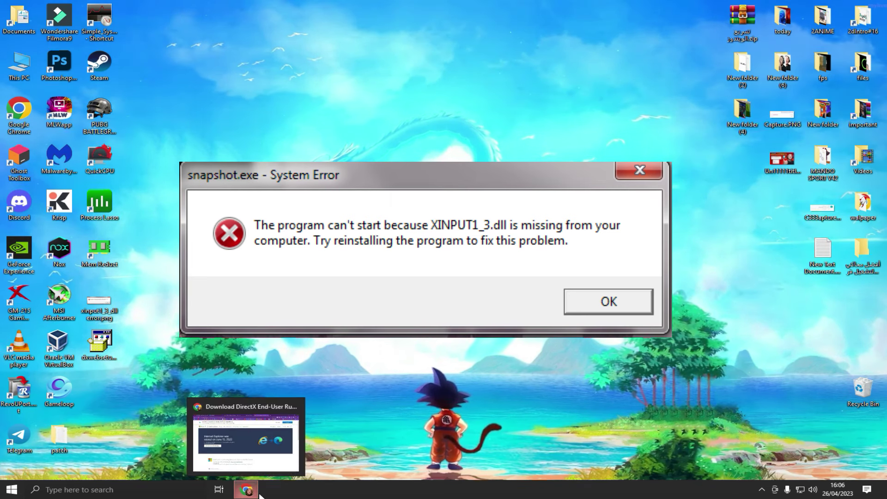
pyautogui.click(266, 457)
pyautogui.click(445, 7)
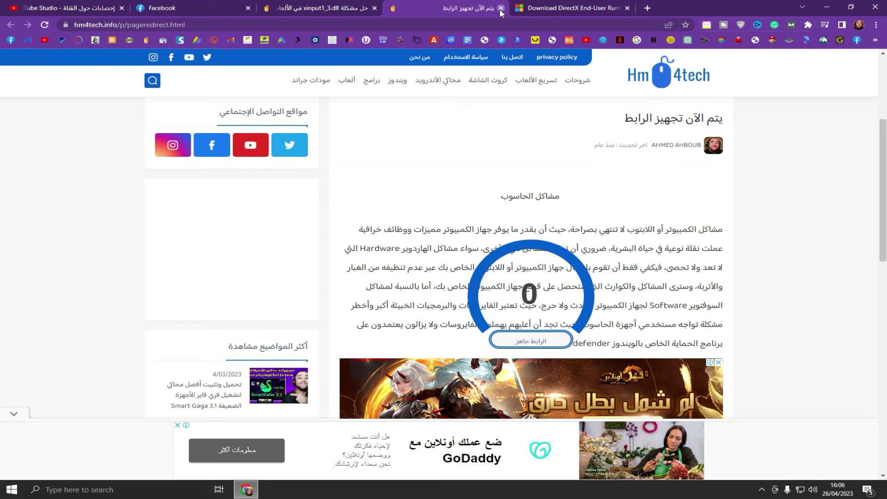
pyautogui.click(500, 8)
pyautogui.click(501, 8)
# Follow the article's xinput1_3.dll file link through the redirect page to its DLL-files.com download page
pyautogui.scroll(-2, 577, 360)
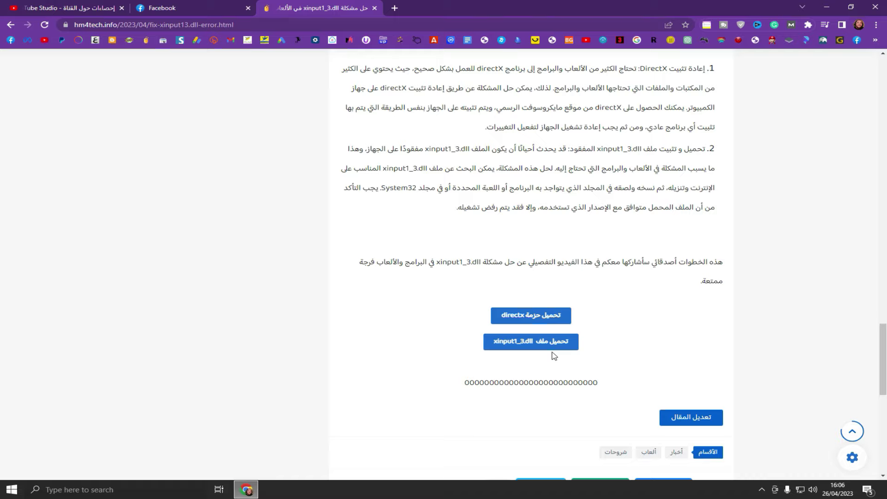
pyautogui.click(527, 346)
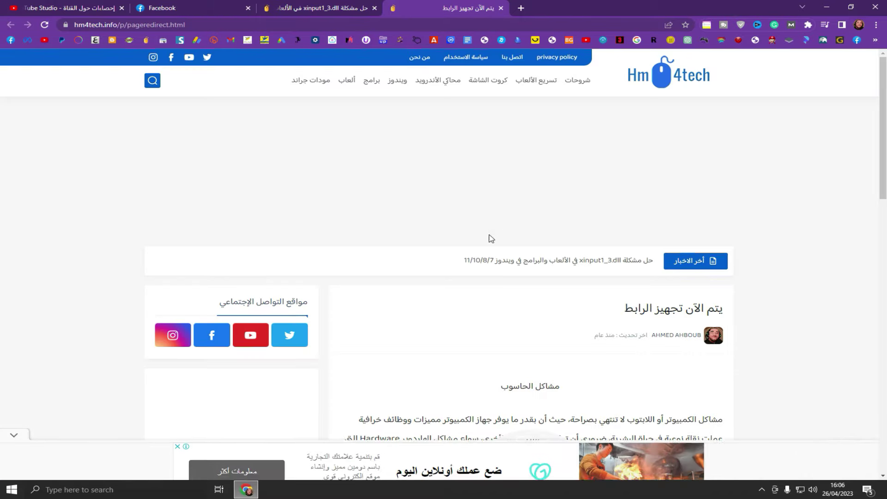
pyautogui.scroll(-3, 496, 298)
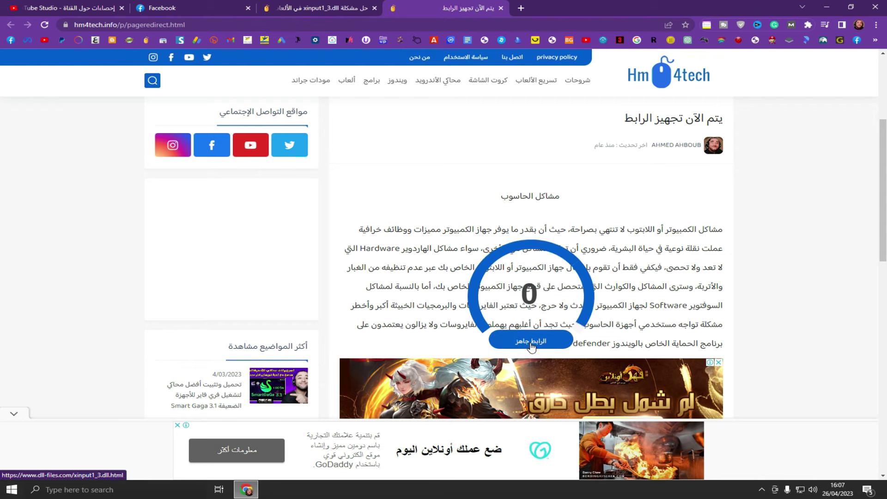
pyautogui.click(531, 341)
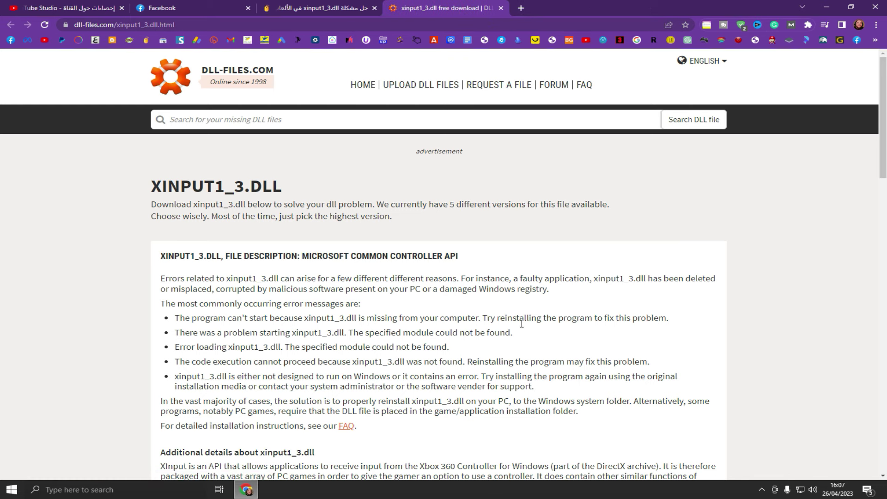
# Check the Windows system type in This PC's properties, then close the System and This PC windows
pyautogui.click(246, 489)
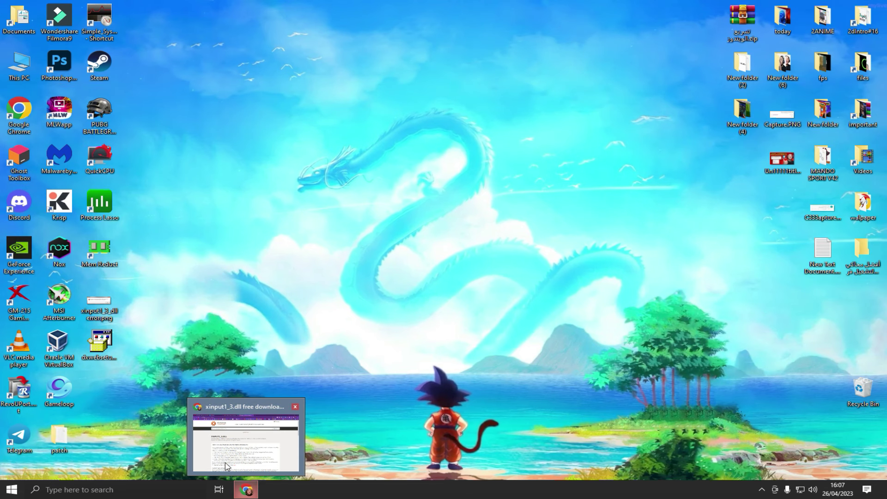
pyautogui.rightClick(240, 220)
pyautogui.click(273, 245)
pyautogui.doubleClick(21, 65)
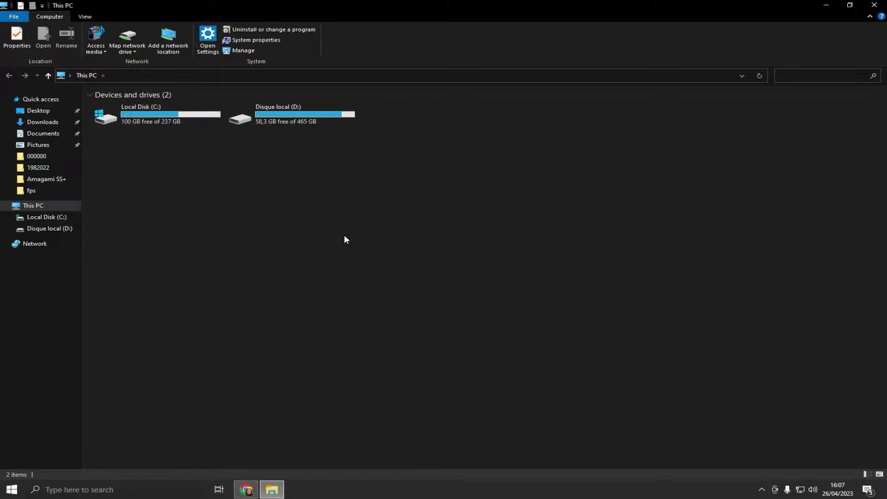
pyautogui.rightClick(346, 236)
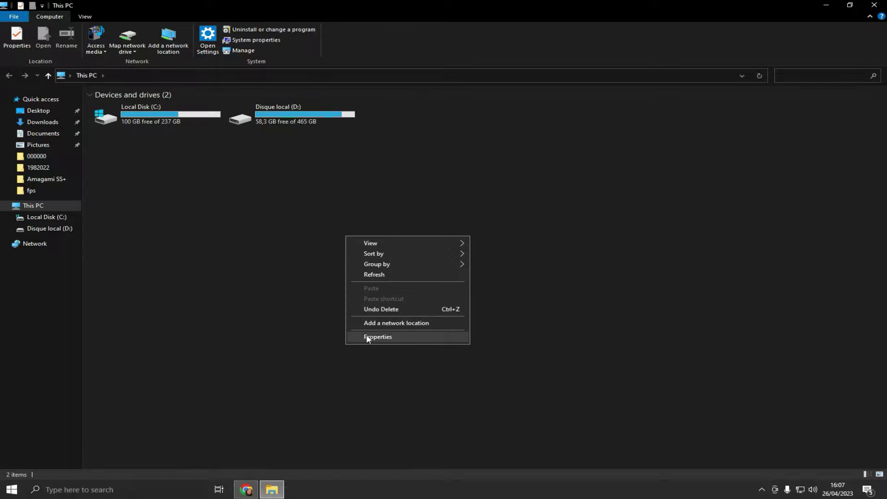
pyautogui.click(387, 337)
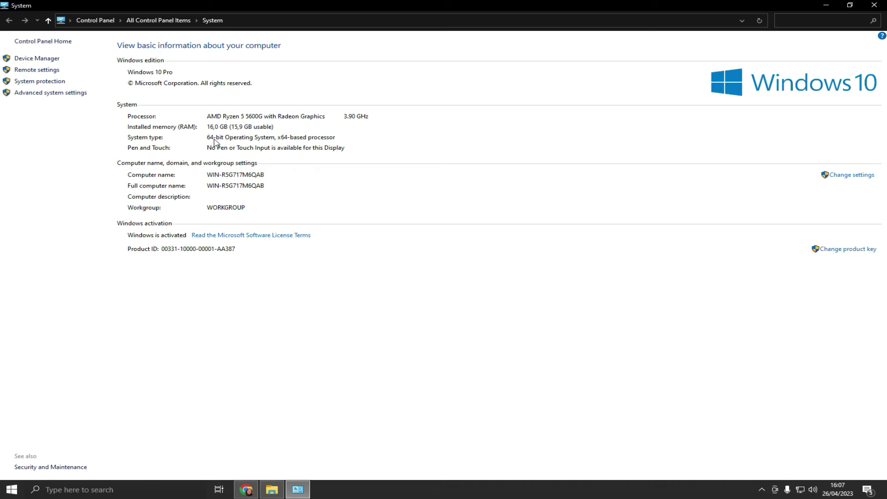
pyautogui.click(875, 5)
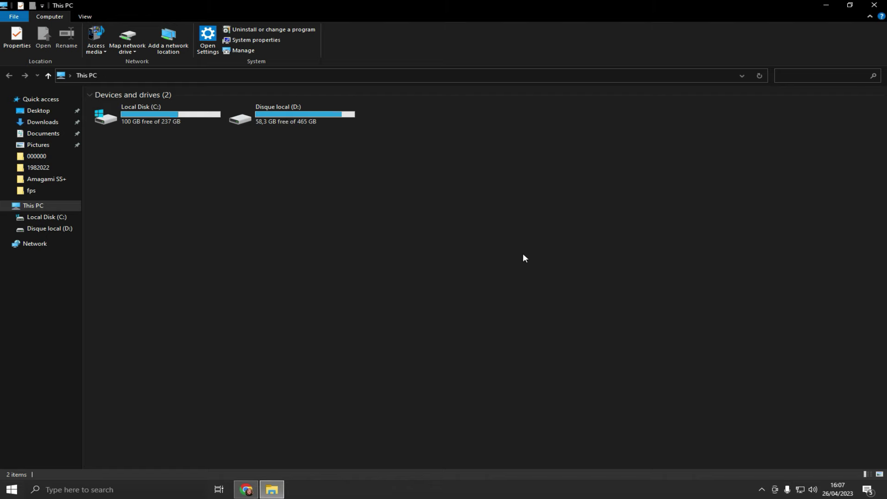
pyautogui.click(874, 4)
# Download the 64-bit version 9.18.944.0 of xinput1_3.dll from DLL-files.com to the desktop as xinput1_3.zip, then minimise Chrome
pyautogui.click(246, 489)
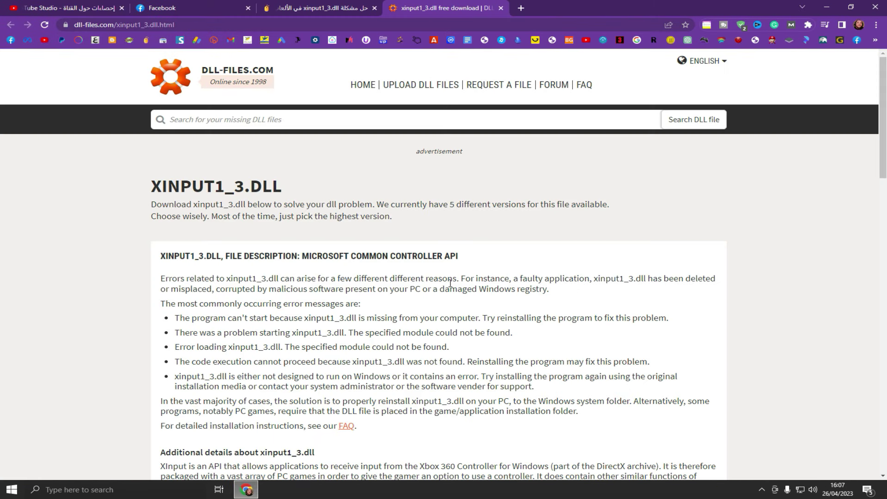
pyautogui.scroll(-2, 33, 291)
pyautogui.scroll(-5, 33, 292)
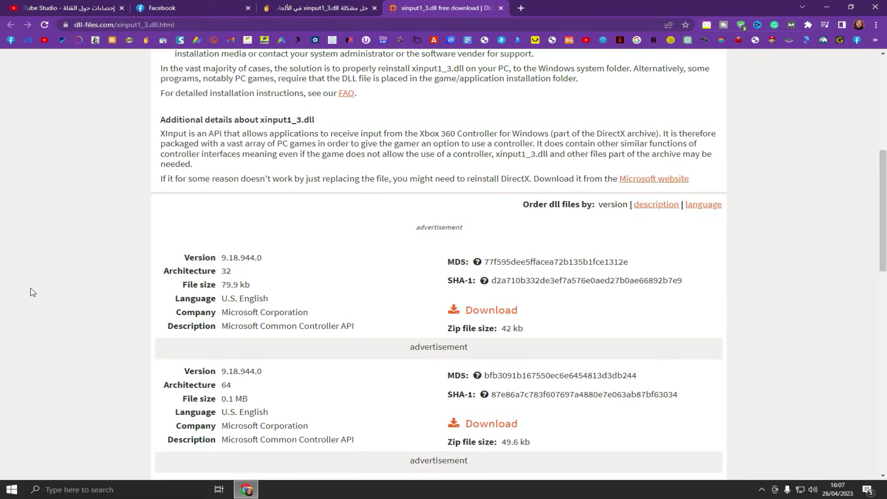
pyautogui.scroll(-1, 34, 292)
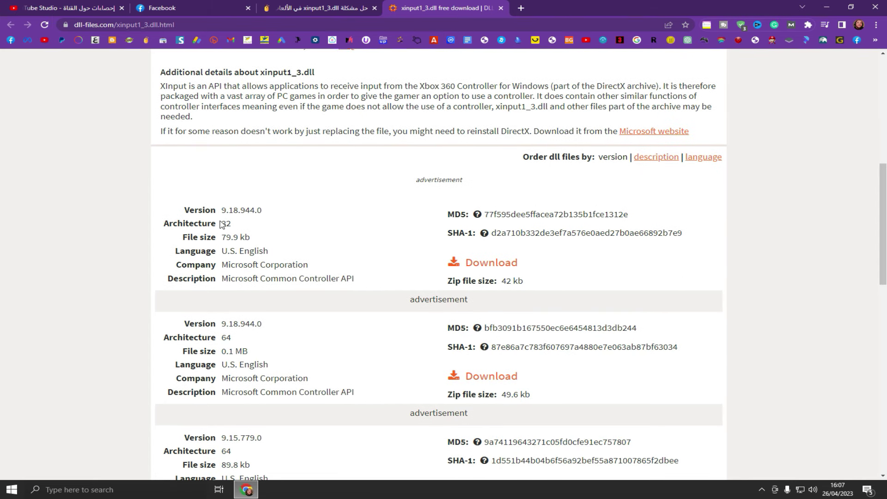
pyautogui.scroll(-1, 221, 265)
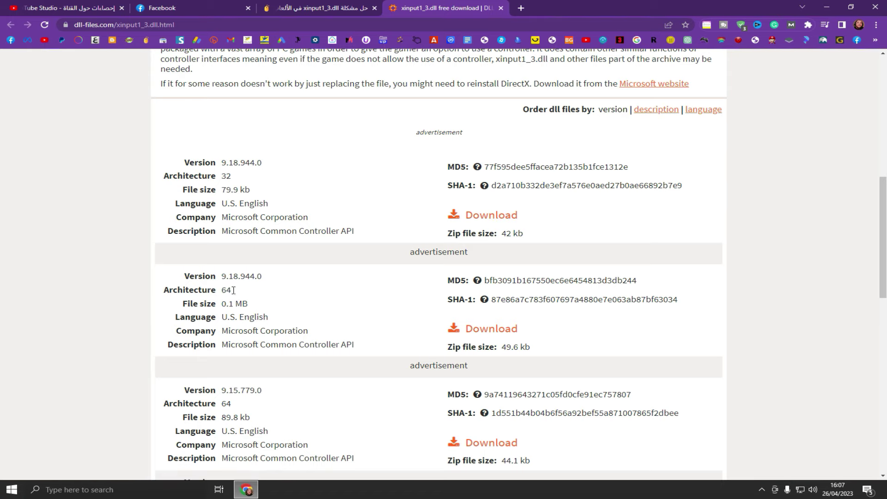
pyautogui.click(478, 333)
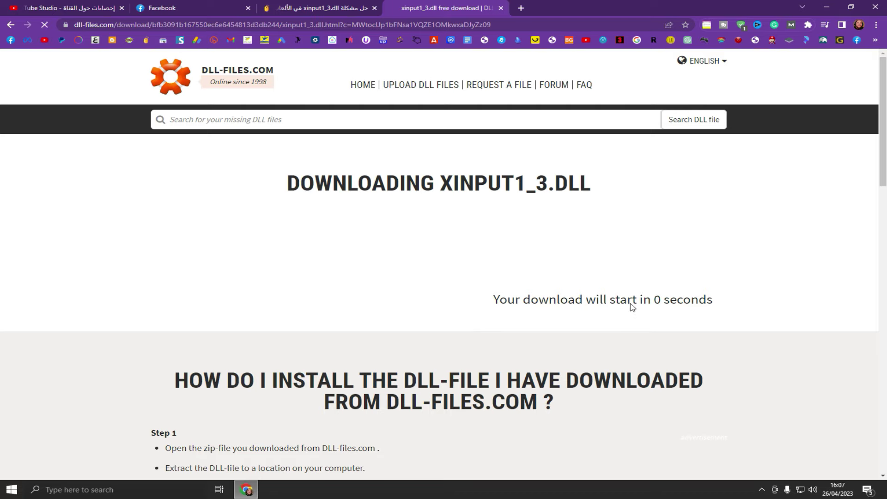
pyautogui.click(430, 285)
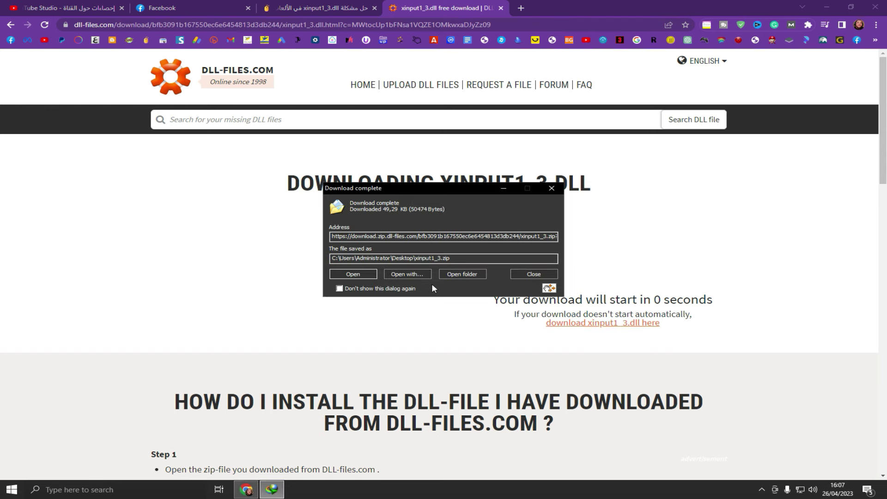
pyautogui.click(827, 6)
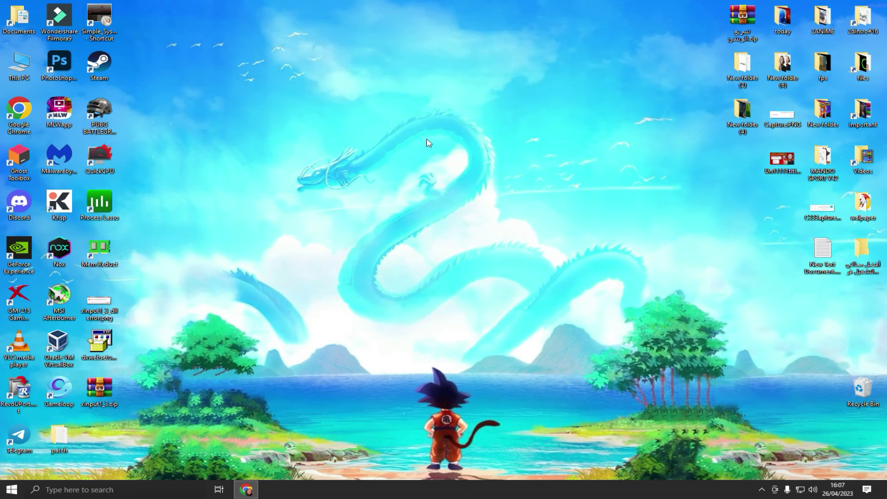
# Extract xinput1_3.zip onto the desktop, place xinput1_3.dll below README.txt, and copy the DLL file
pyautogui.rightClick(102, 397)
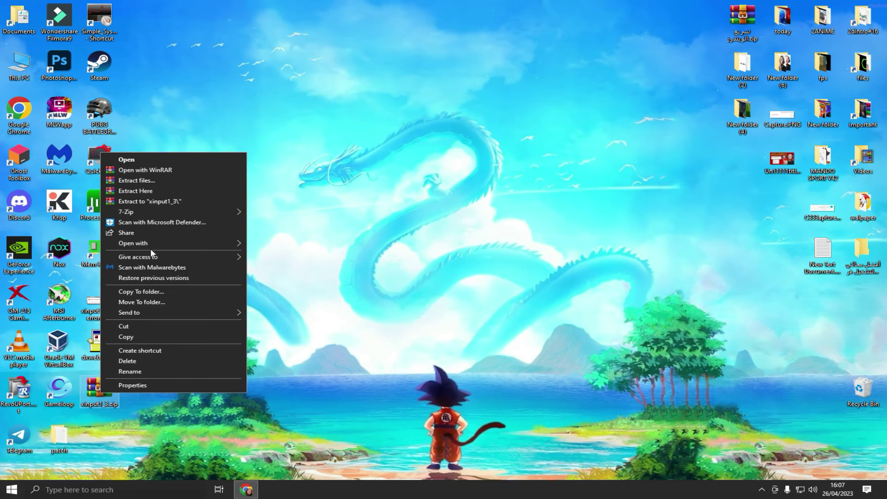
pyautogui.click(158, 192)
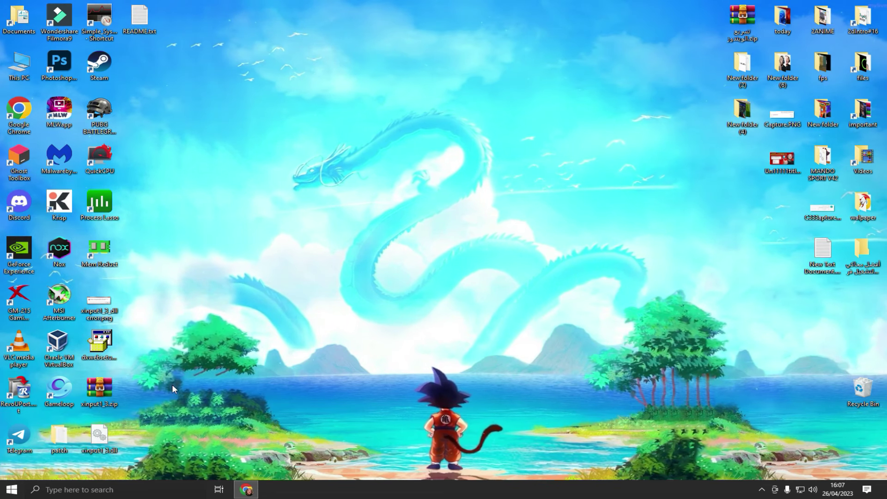
pyautogui.moveTo(93, 445); pyautogui.dragTo(136, 69)
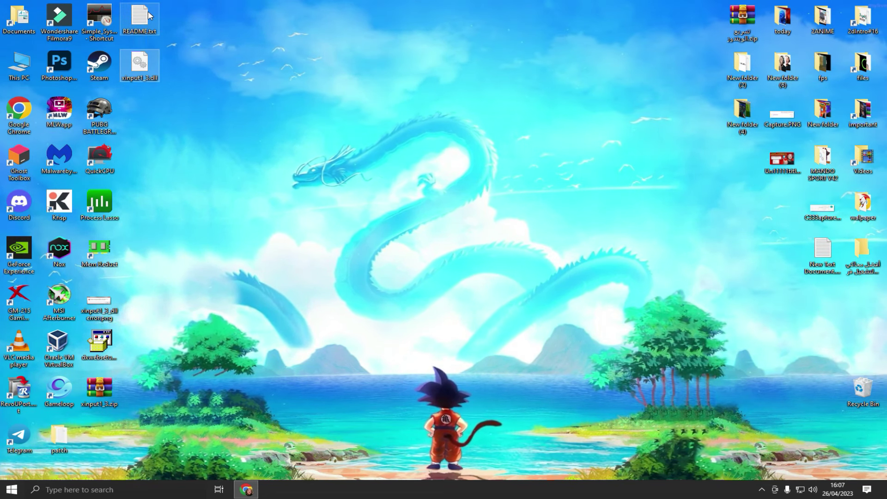
pyautogui.rightClick(146, 72)
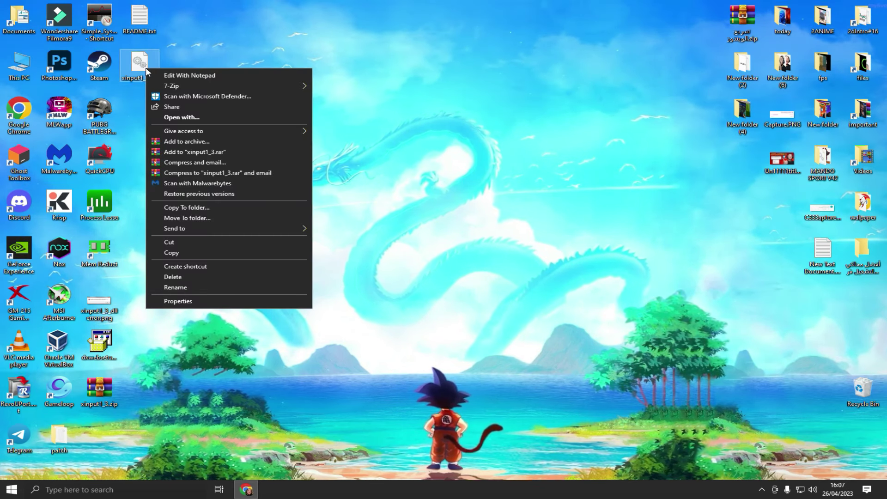
pyautogui.click(171, 254)
# Open the System32 folder inside the Windows folder on Local Disk (C:)
pyautogui.doubleClick(11, 69)
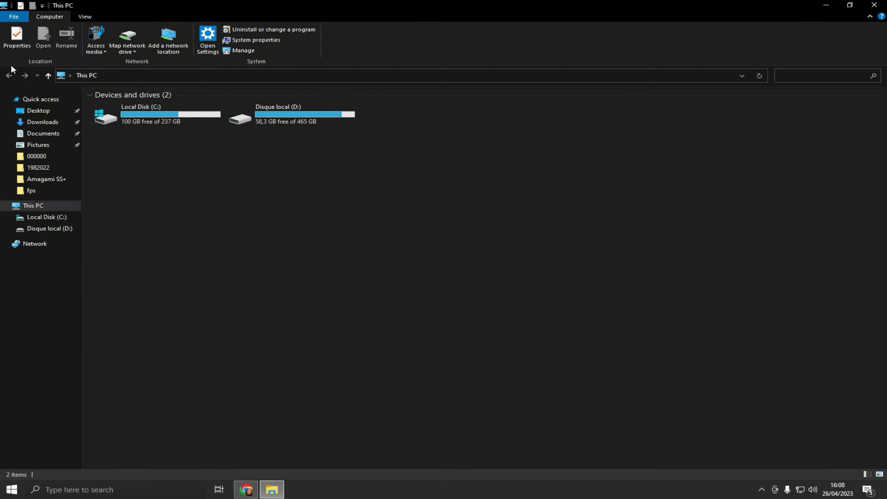
pyautogui.doubleClick(153, 111)
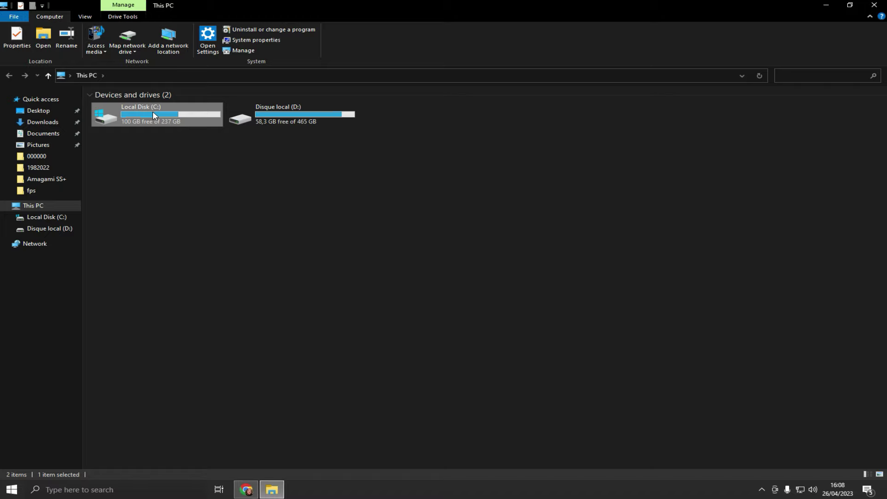
pyautogui.doubleClick(117, 196)
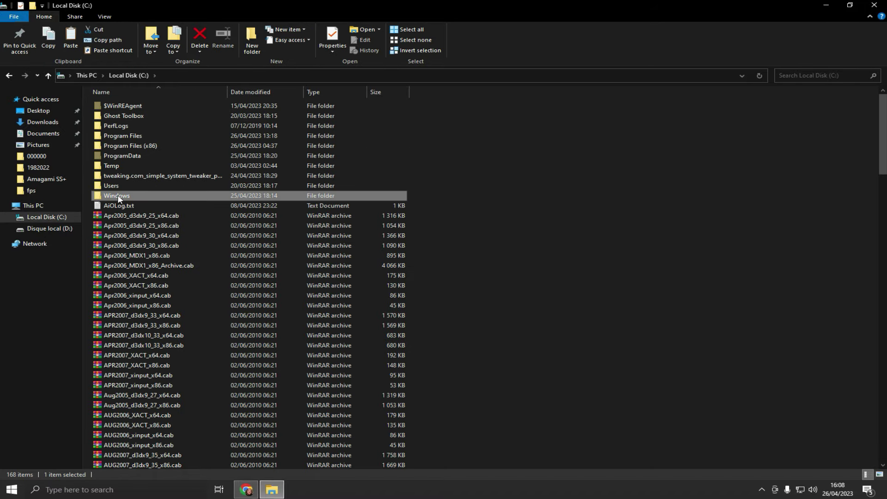
pyautogui.scroll(-4, 364, 196)
pyautogui.scroll(-13, 431, 204)
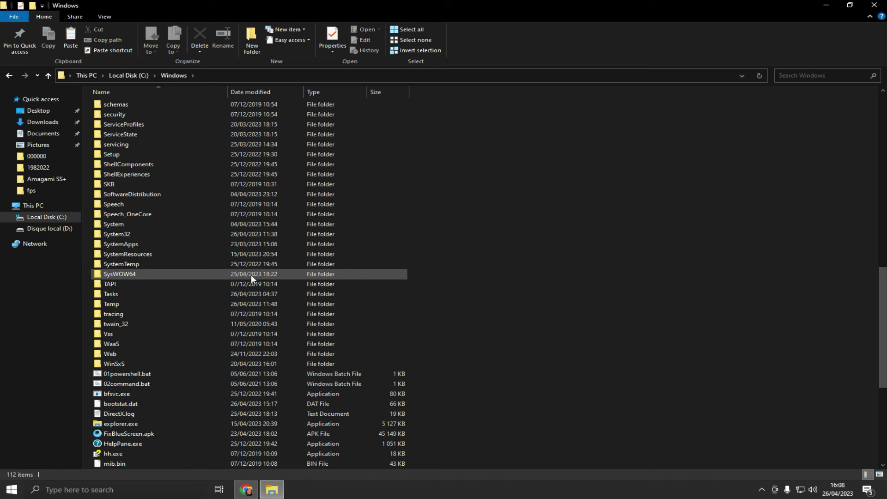
pyautogui.click(119, 237)
pyautogui.doubleClick(119, 237)
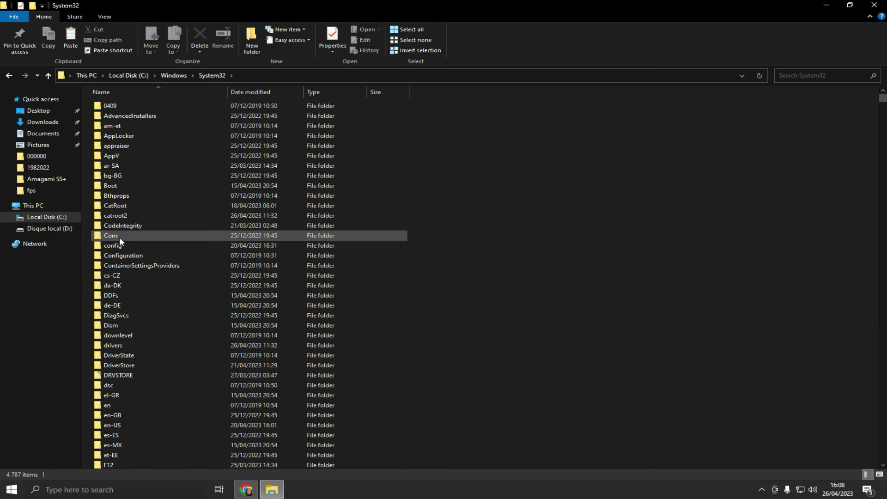
# Paste xinput1_3.dll into System32, replacing the file of the same name
pyautogui.rightClick(532, 251)
pyautogui.click(559, 303)
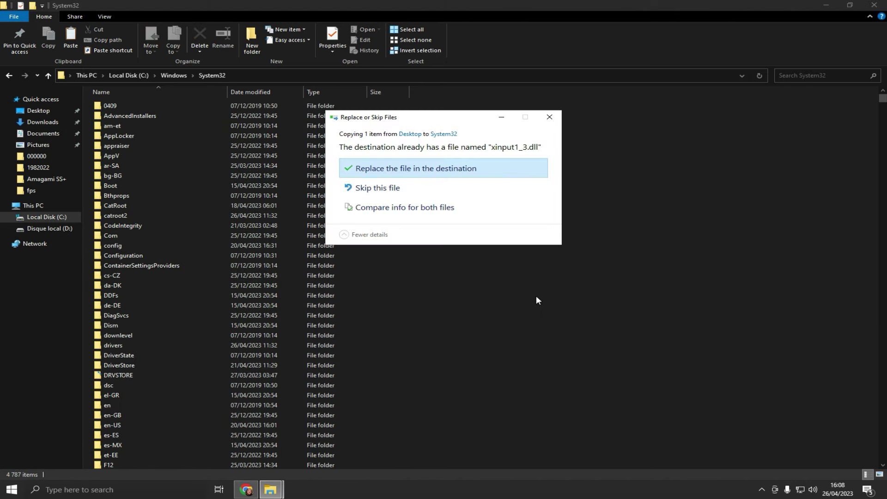
pyautogui.click(398, 174)
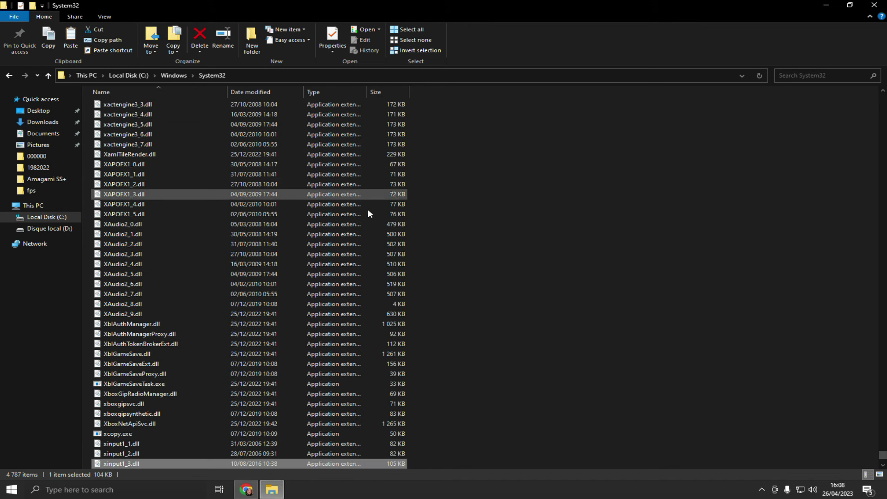
pyautogui.scroll(-2, 368, 209)
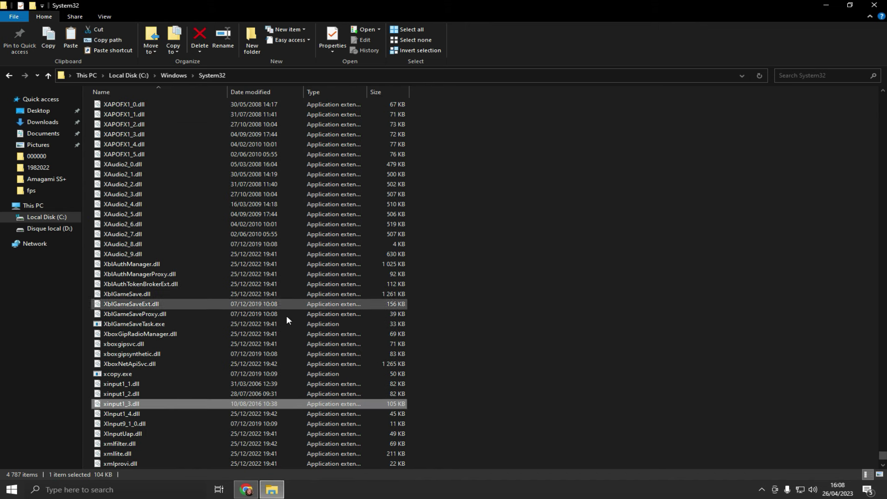
# Go back to the Windows folder, locate the SysWOW64 folder, and close File Explorer
pyautogui.click(10, 76)
pyautogui.scroll(-5, 230, 251)
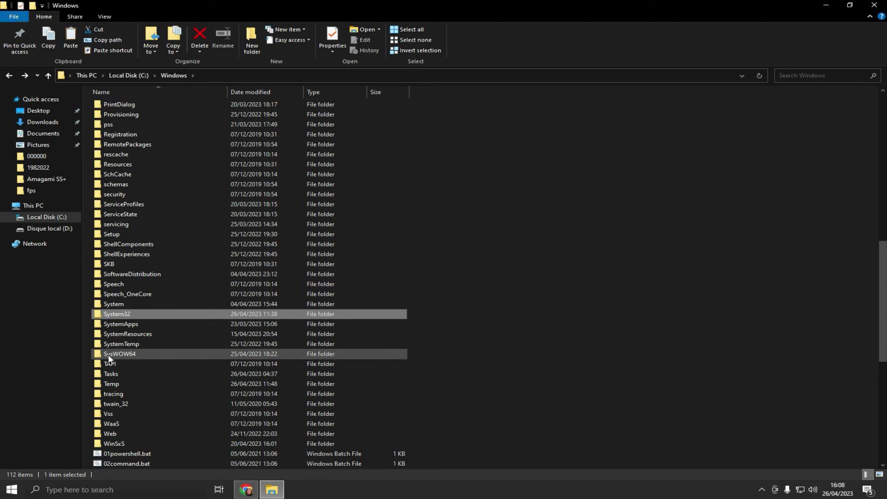
pyautogui.click(134, 354)
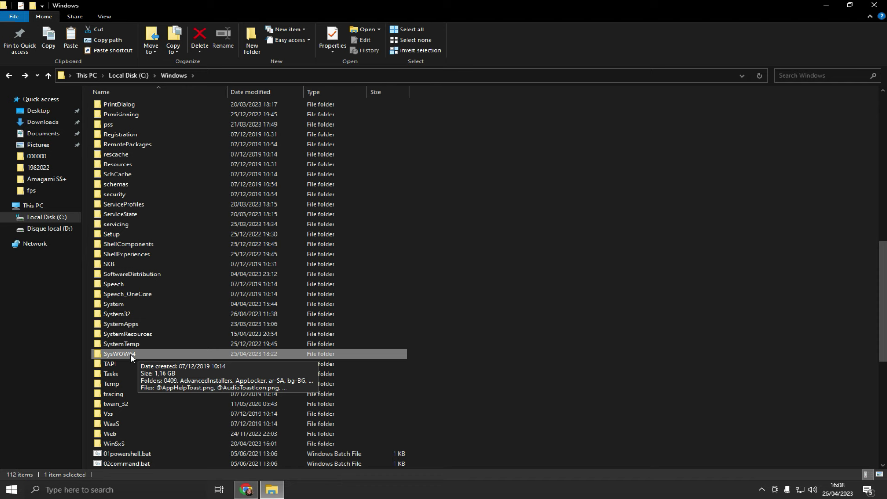
pyautogui.click(874, 5)
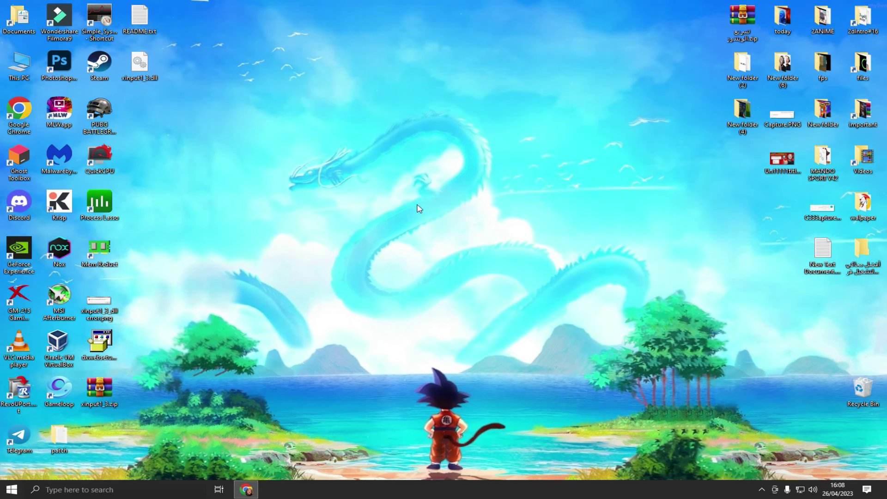
# Refresh the desktop, launch PUBG: BATTLEGROUNDS to test the replaced DLL, and bring the game window to the front
pyautogui.rightClick(314, 201)
pyautogui.click(340, 225)
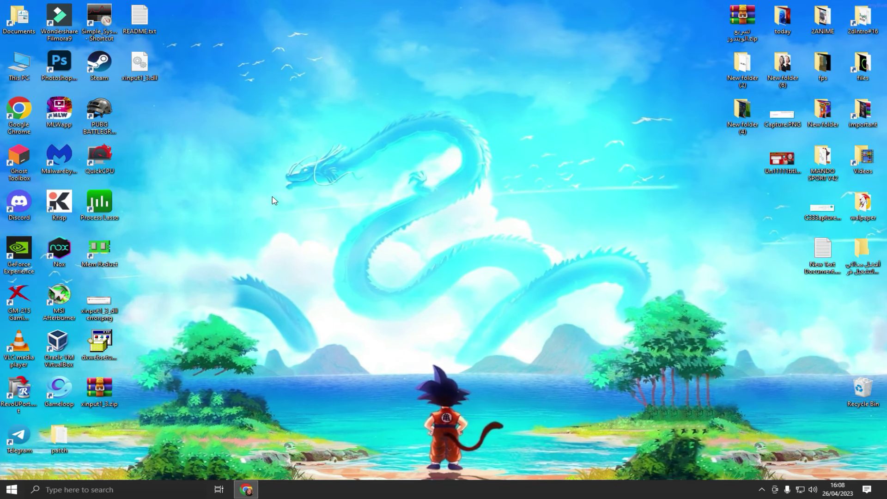
pyautogui.rightClick(240, 172)
pyautogui.click(259, 196)
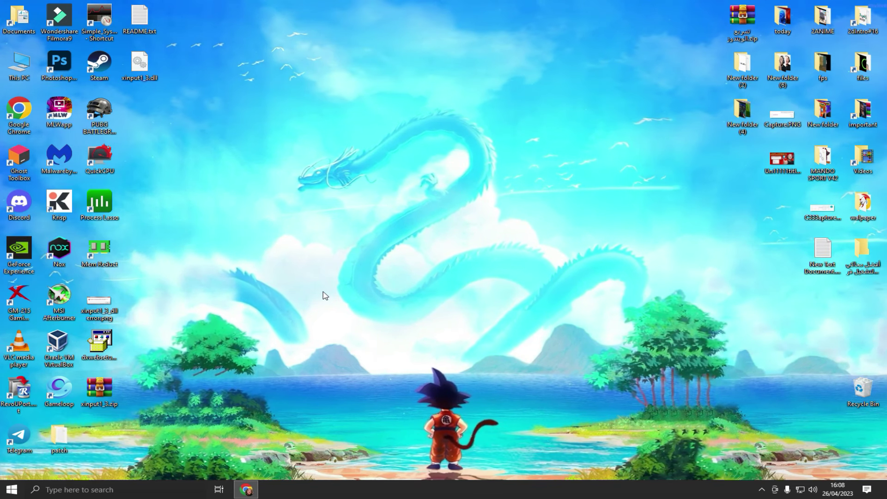
pyautogui.doubleClick(106, 115)
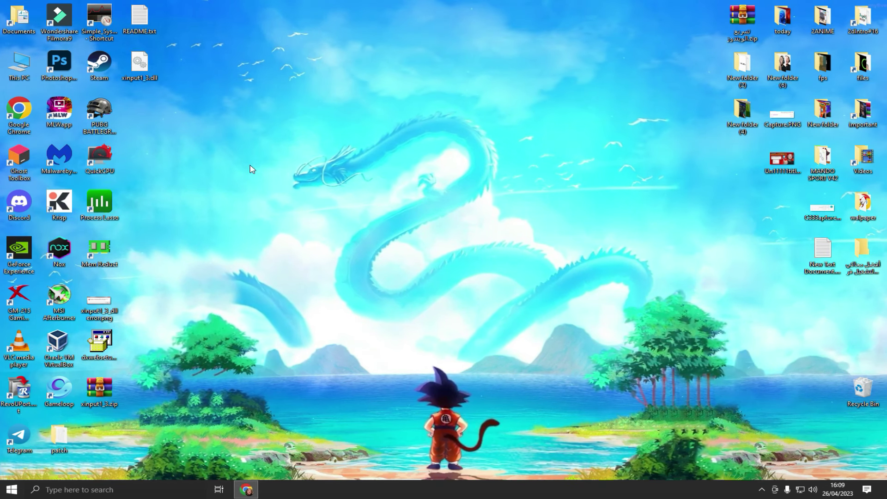
pyautogui.doubleClick(116, 135)
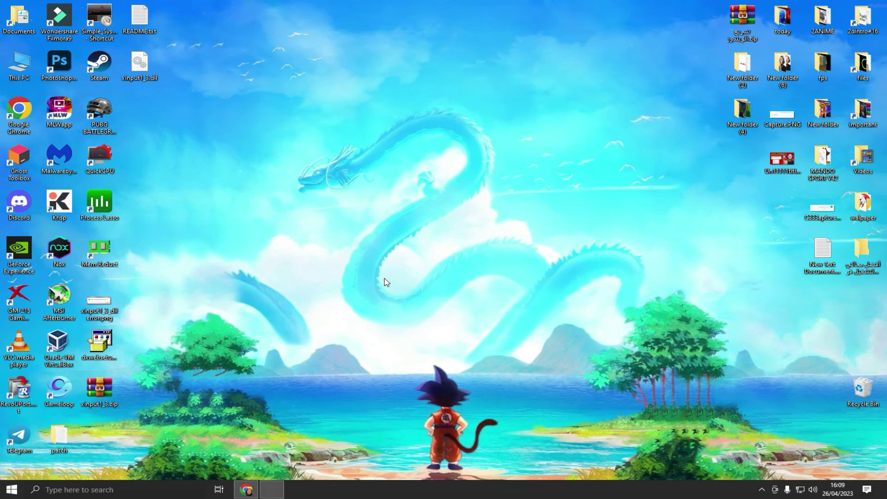
pyautogui.click(267, 490)
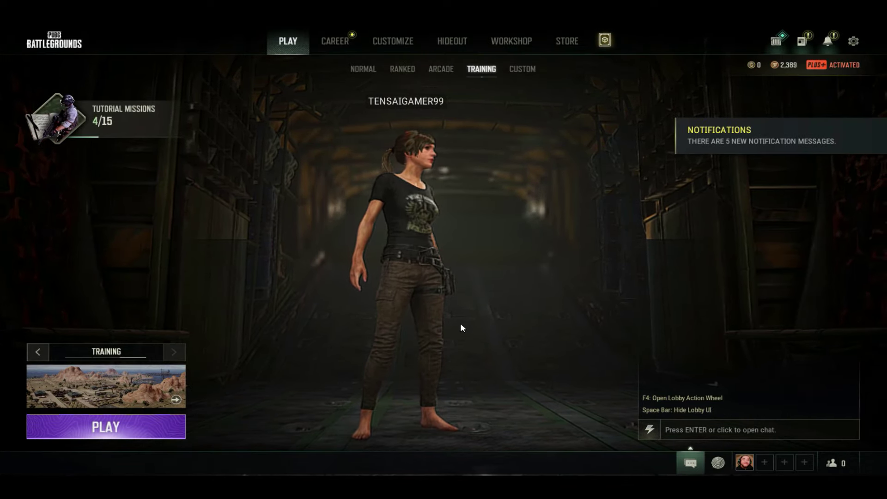
# Exit PUBG: BATTLEGROUNDS to the desktop from its system menu and confirm quitting
pyautogui.press('Escape')
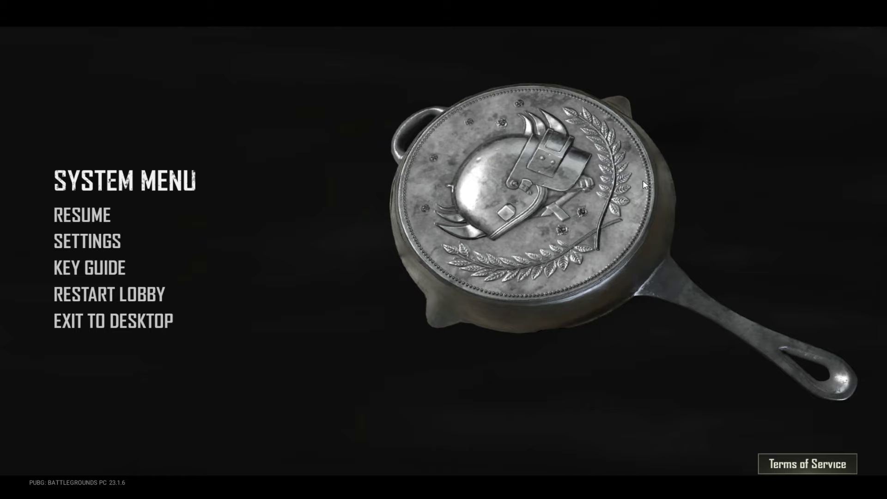
pyautogui.click(131, 325)
pyautogui.click(497, 305)
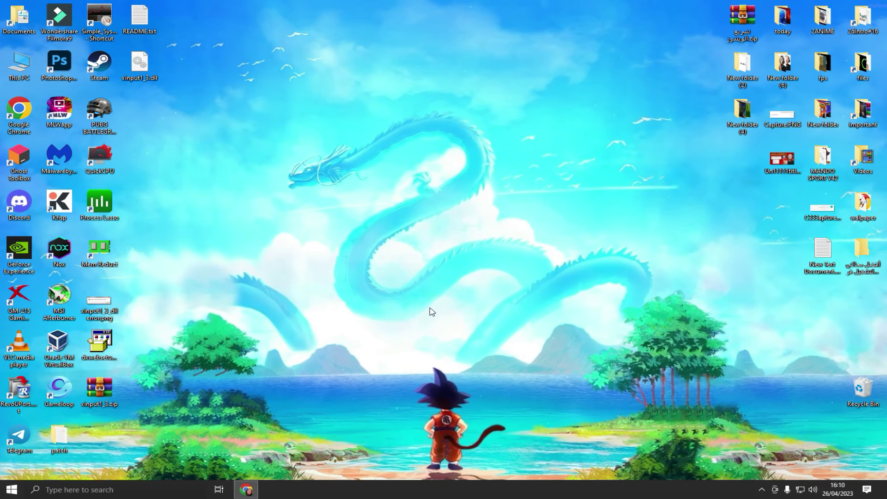
# Revisit the xinput1_3.dll fix article in Chrome, then minimise the browser and refresh the desktop
pyautogui.click(254, 489)
pyautogui.click(325, 5)
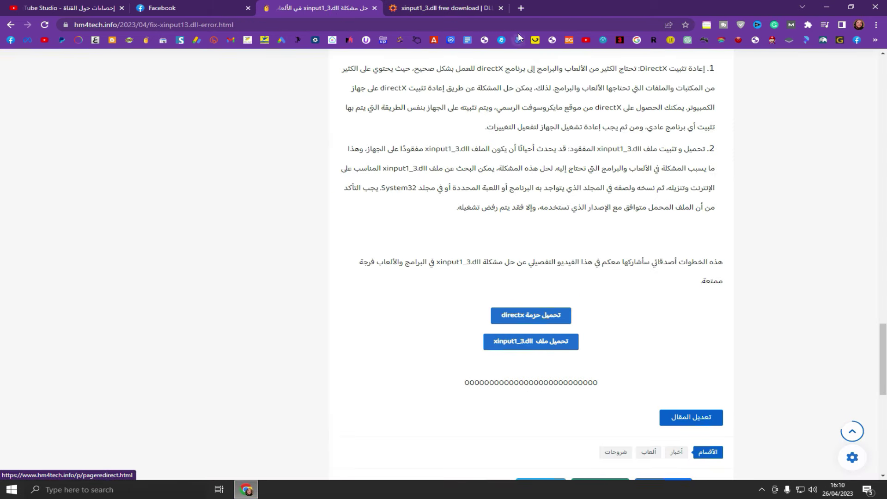
pyautogui.click(827, 7)
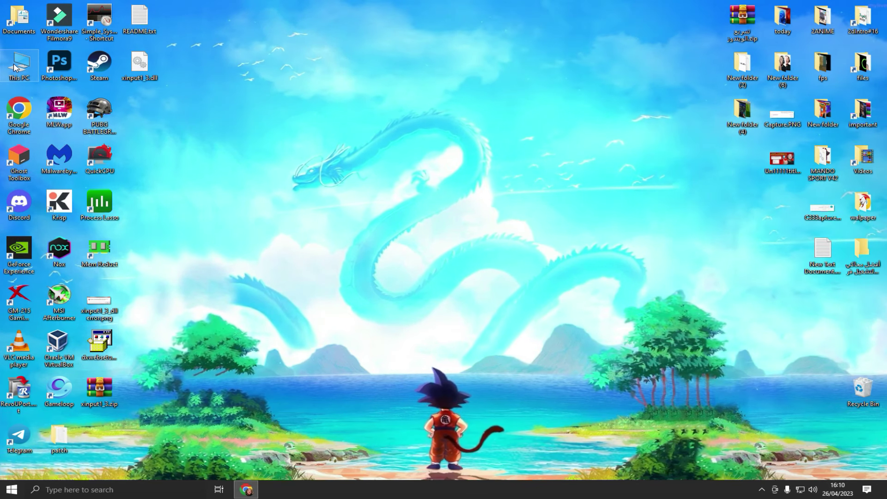
pyautogui.rightClick(311, 182)
pyautogui.click(368, 208)
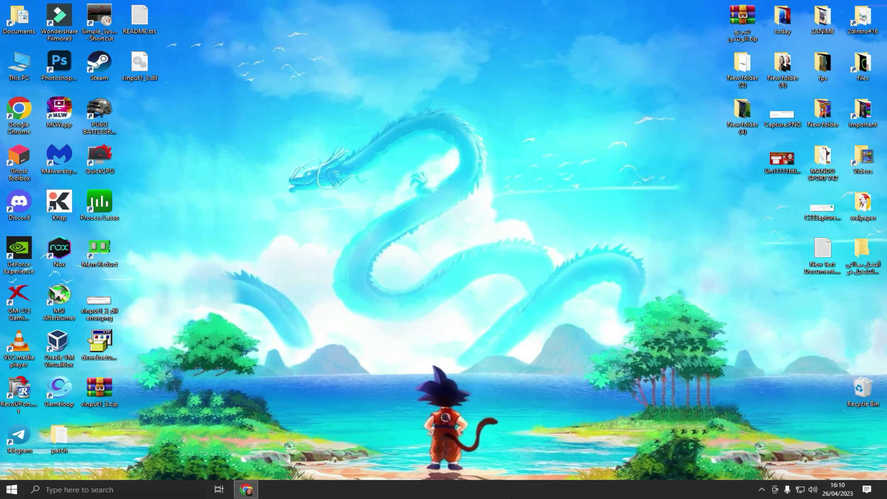